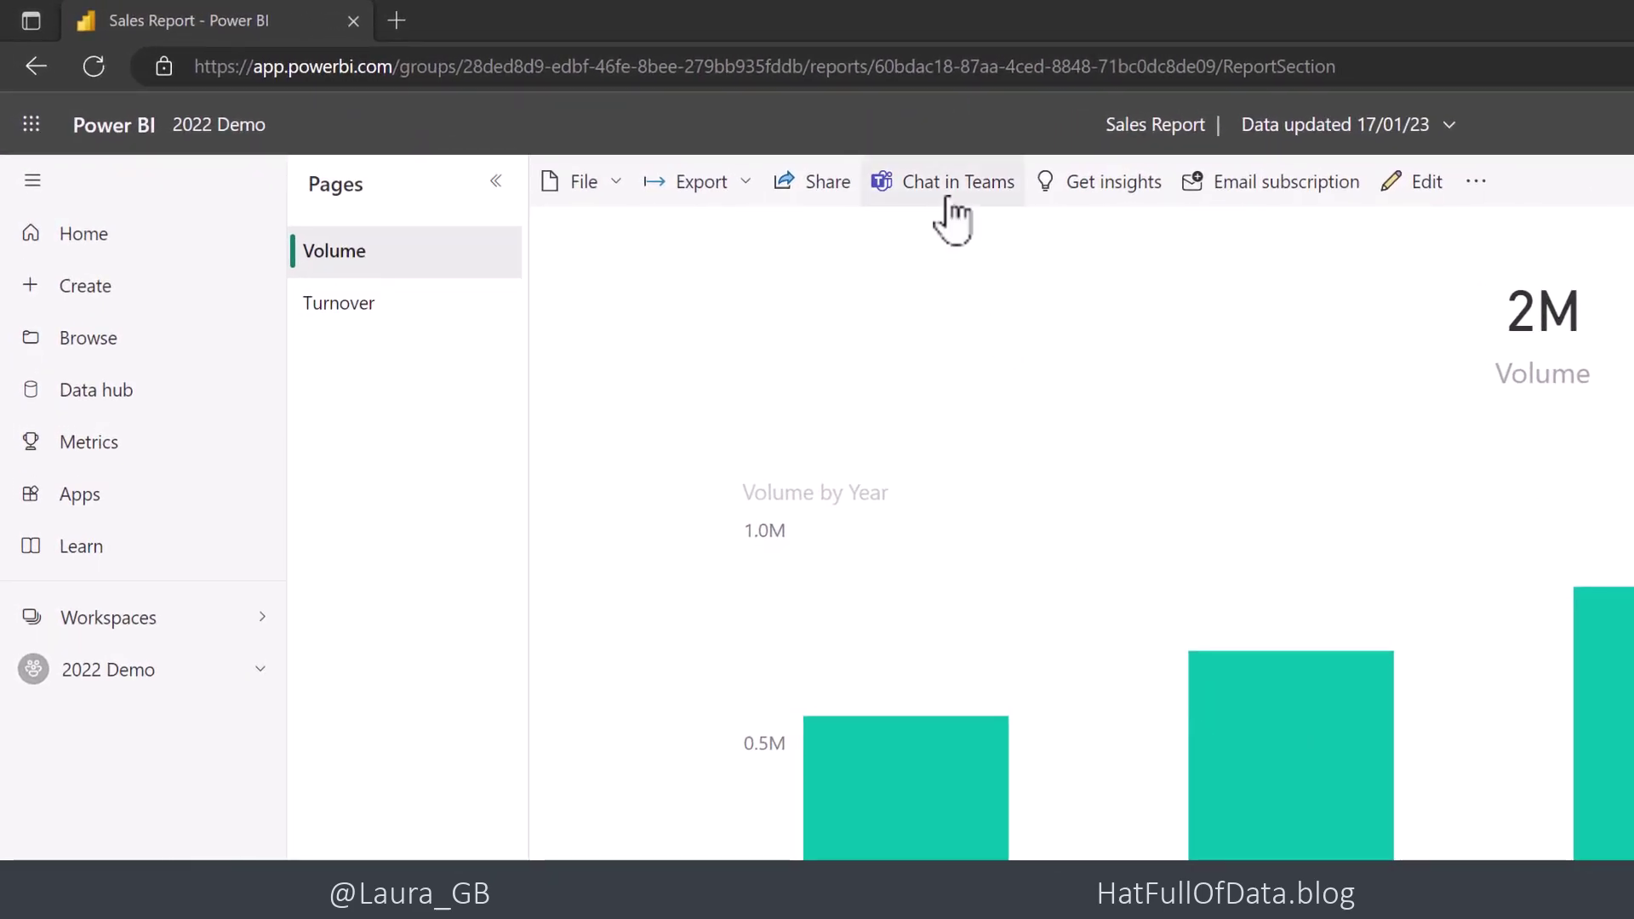
Share the Sales Report link to Demo 2023 > General with the note 'Take a look'
left_click(947, 207)
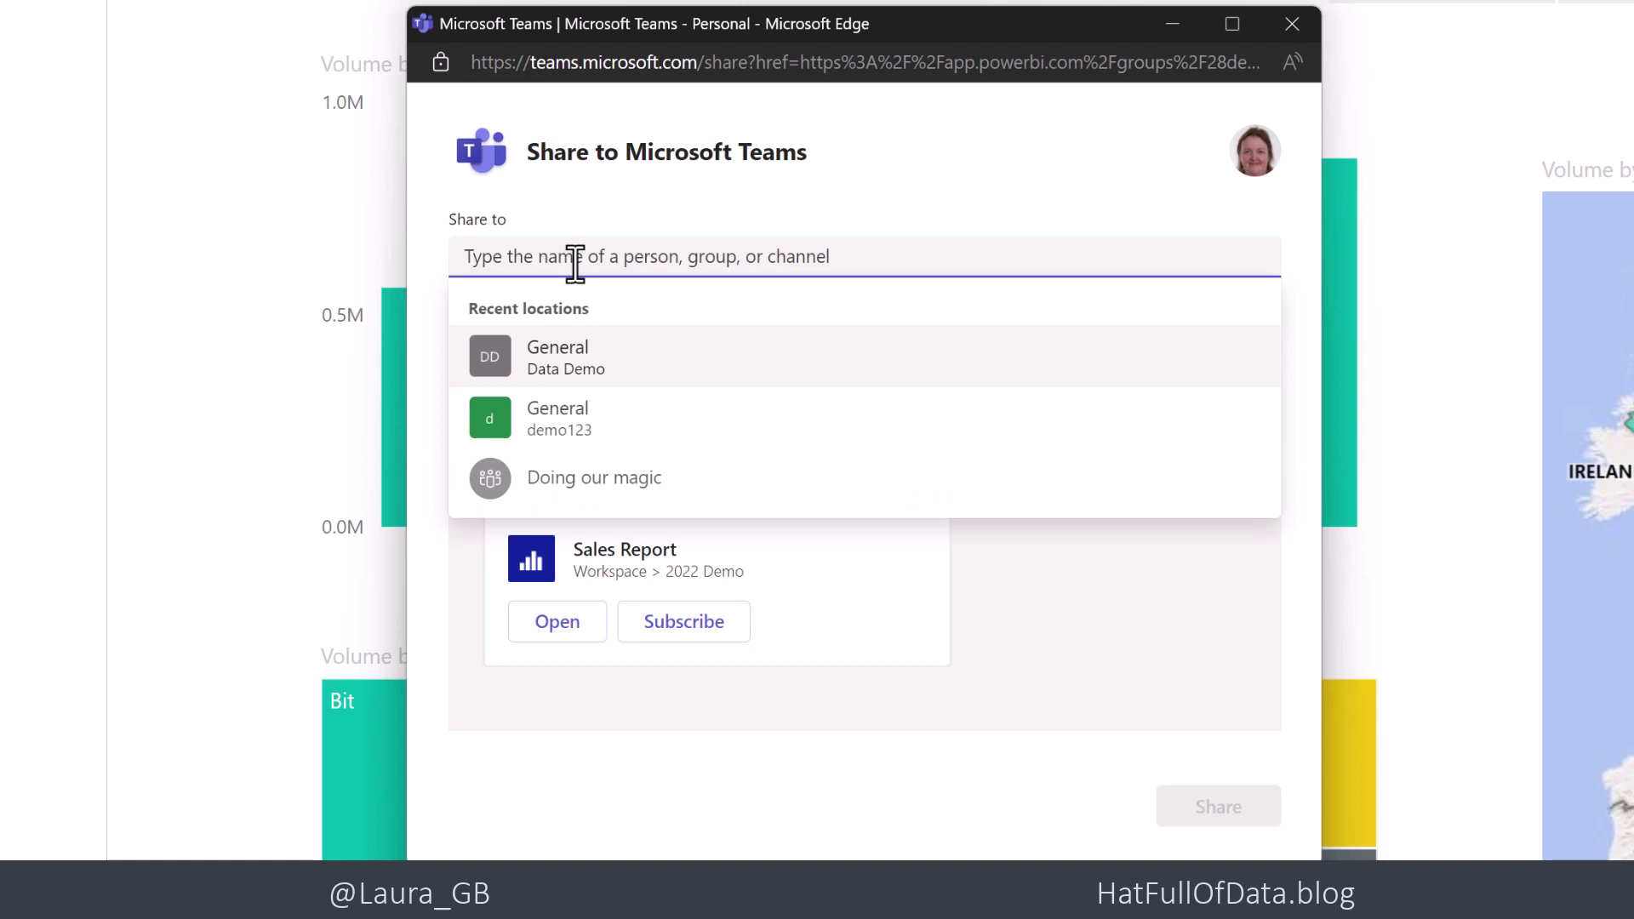
type("20")
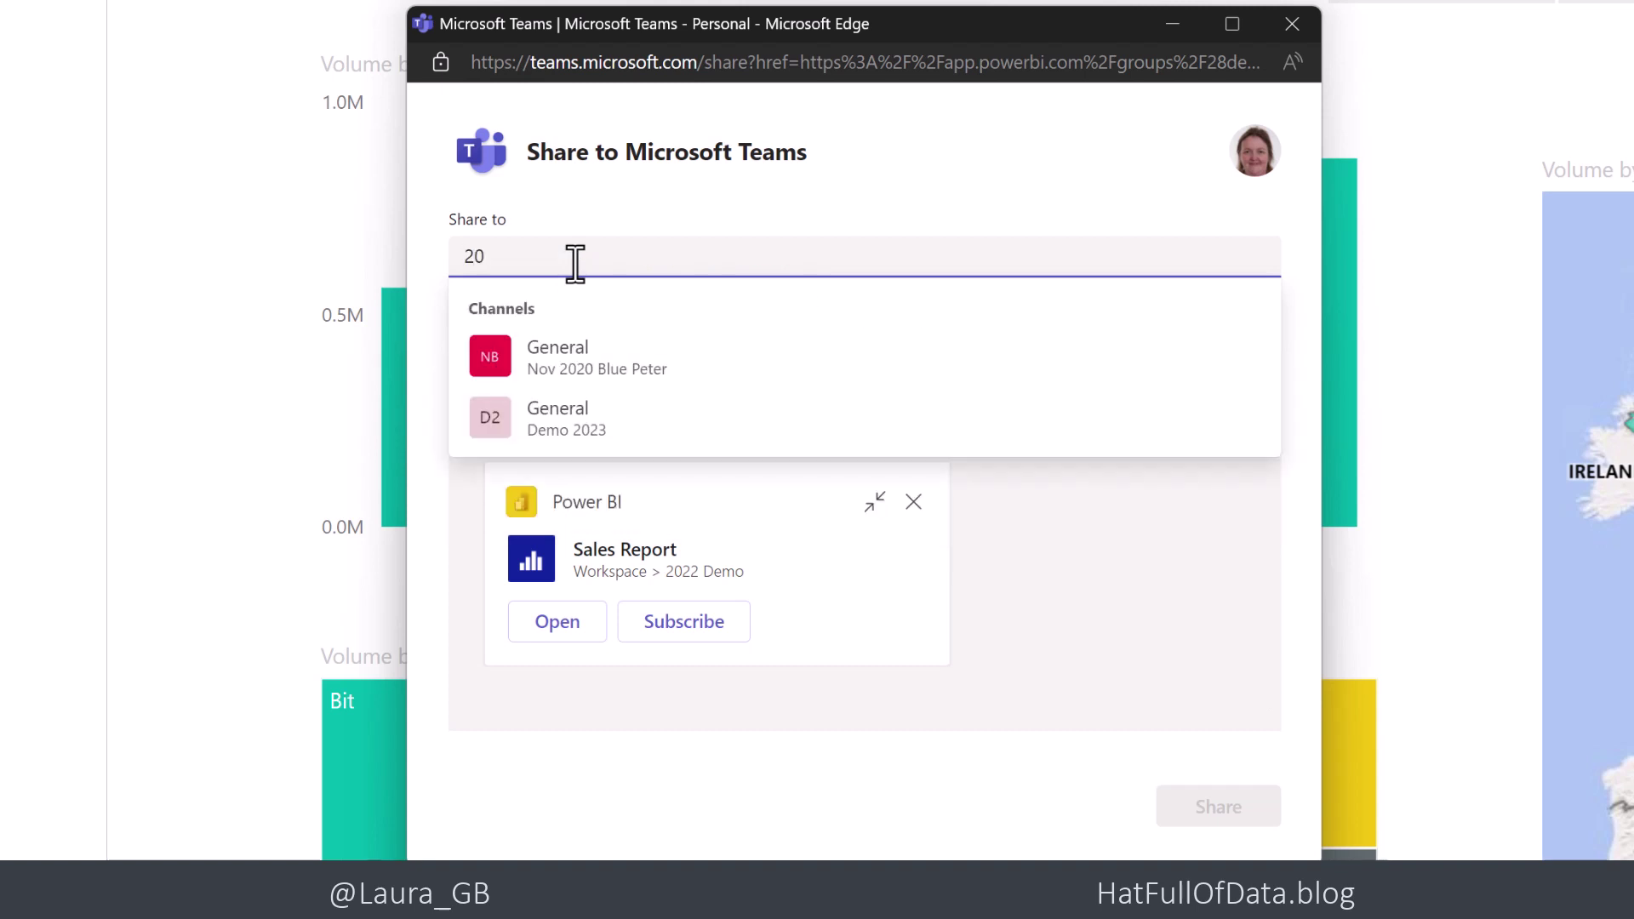
type("23")
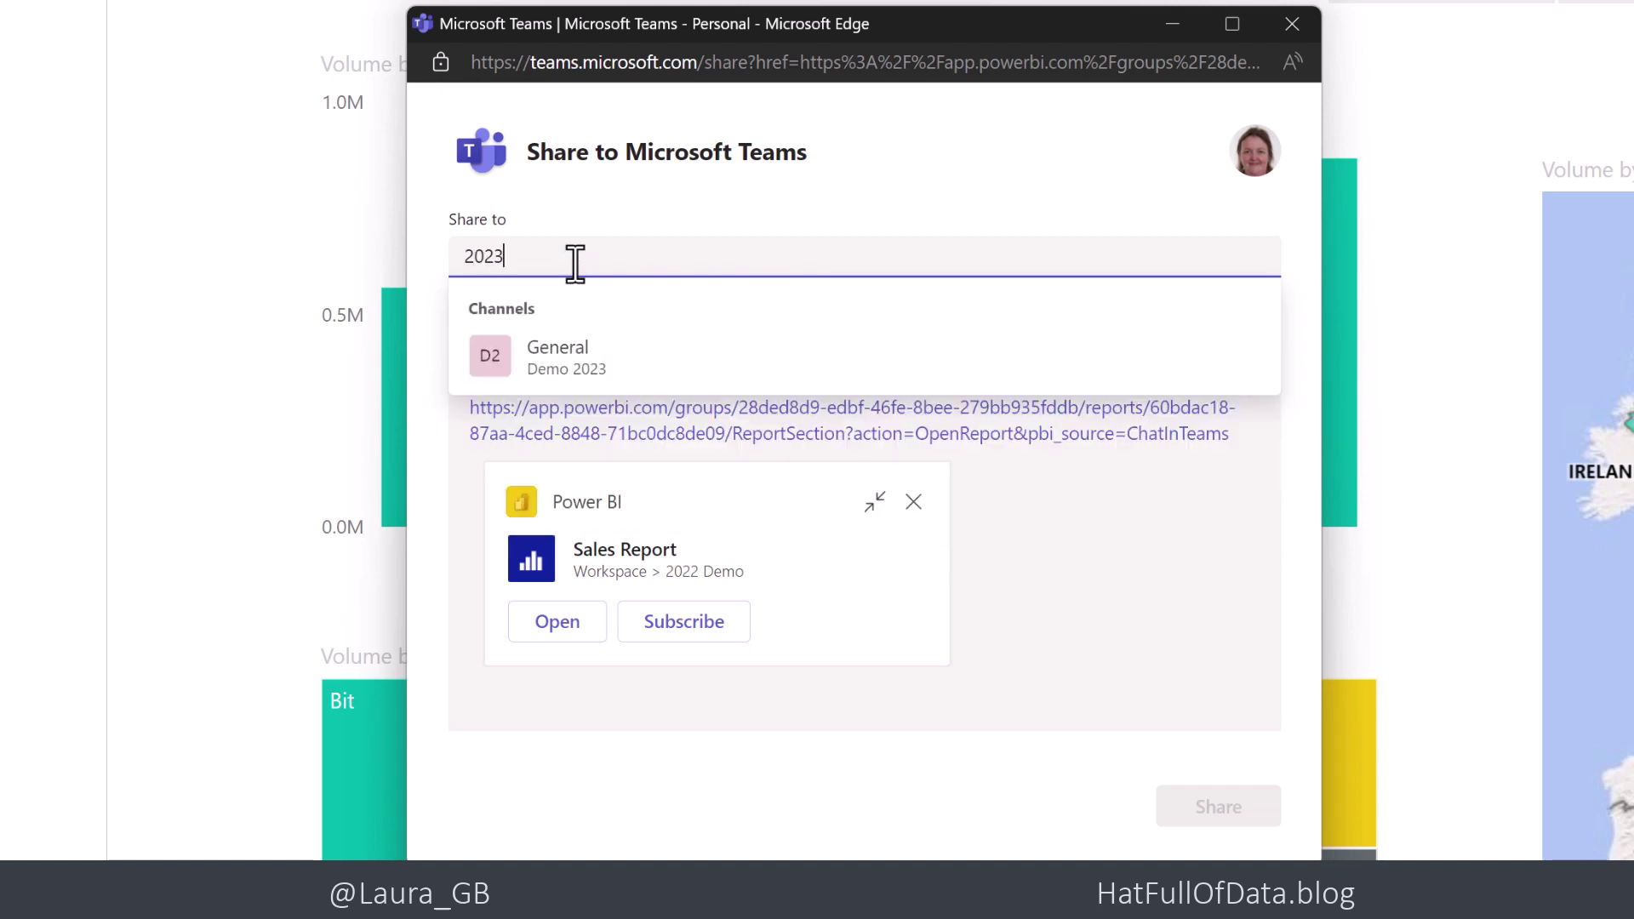
left_click(564, 359)
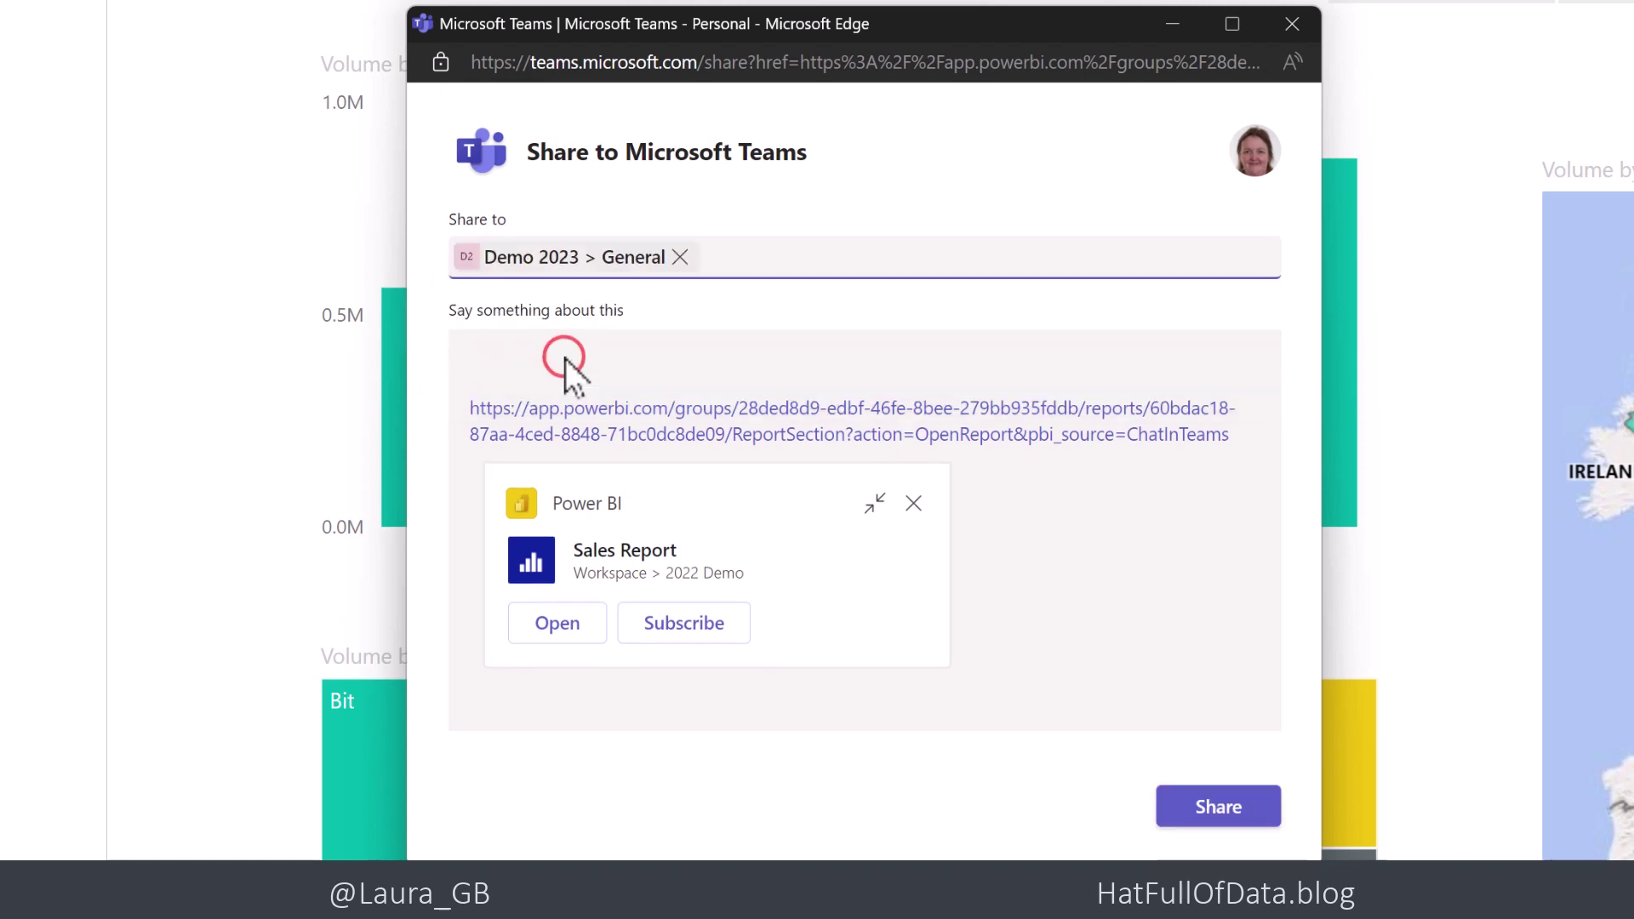
left_click(525, 352)
type("Ta")
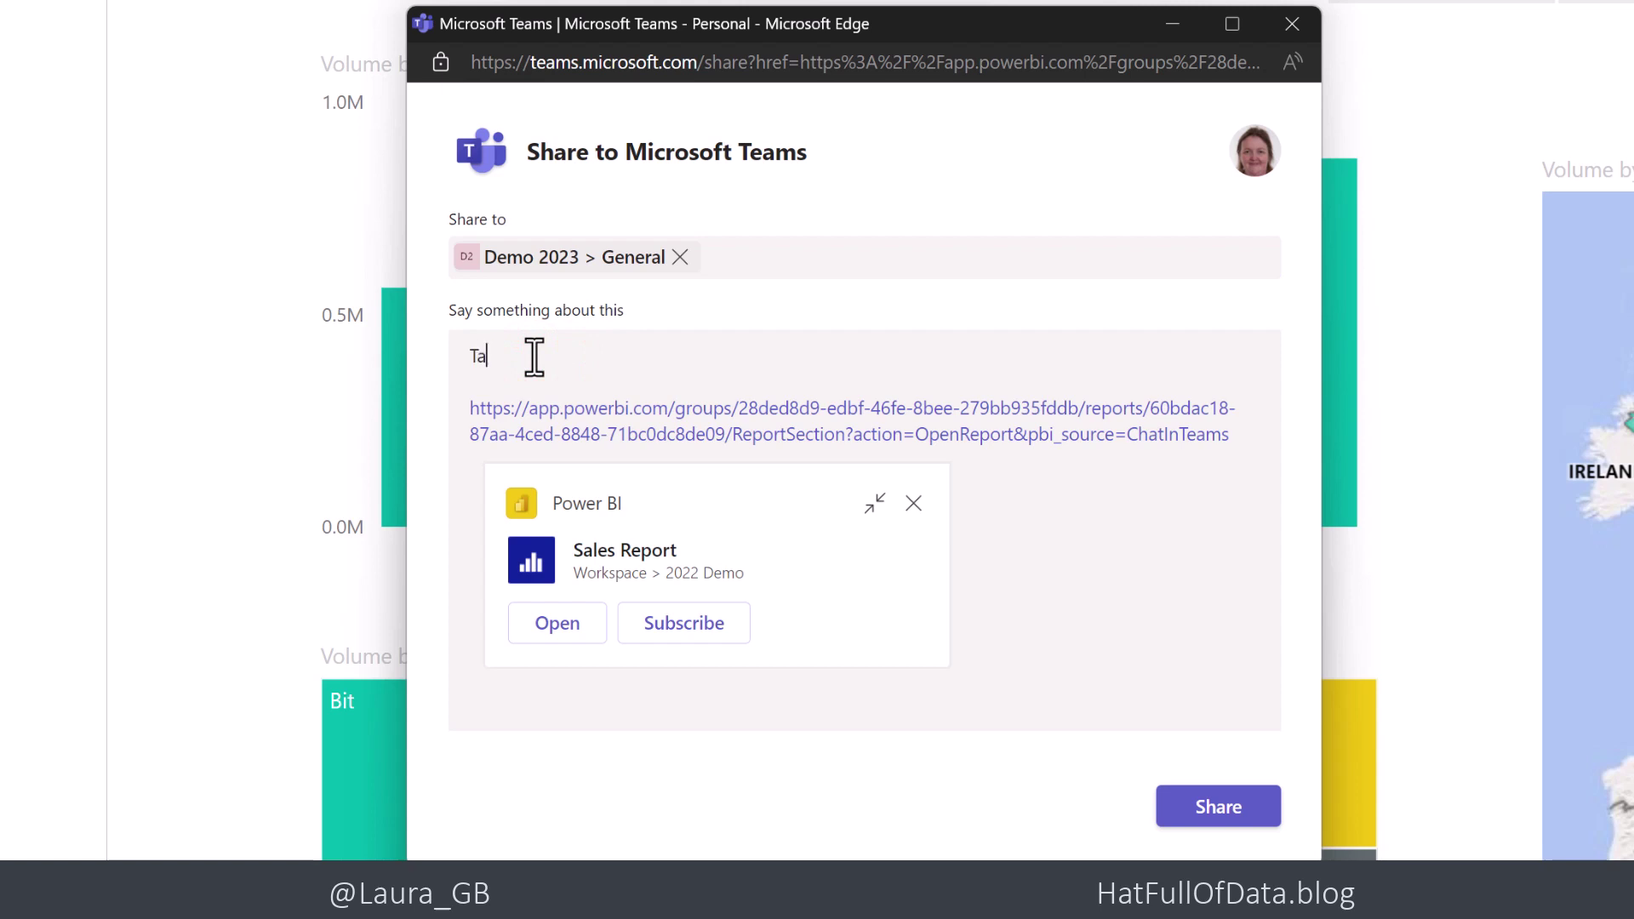
type("ke a look")
left_click(1209, 817)
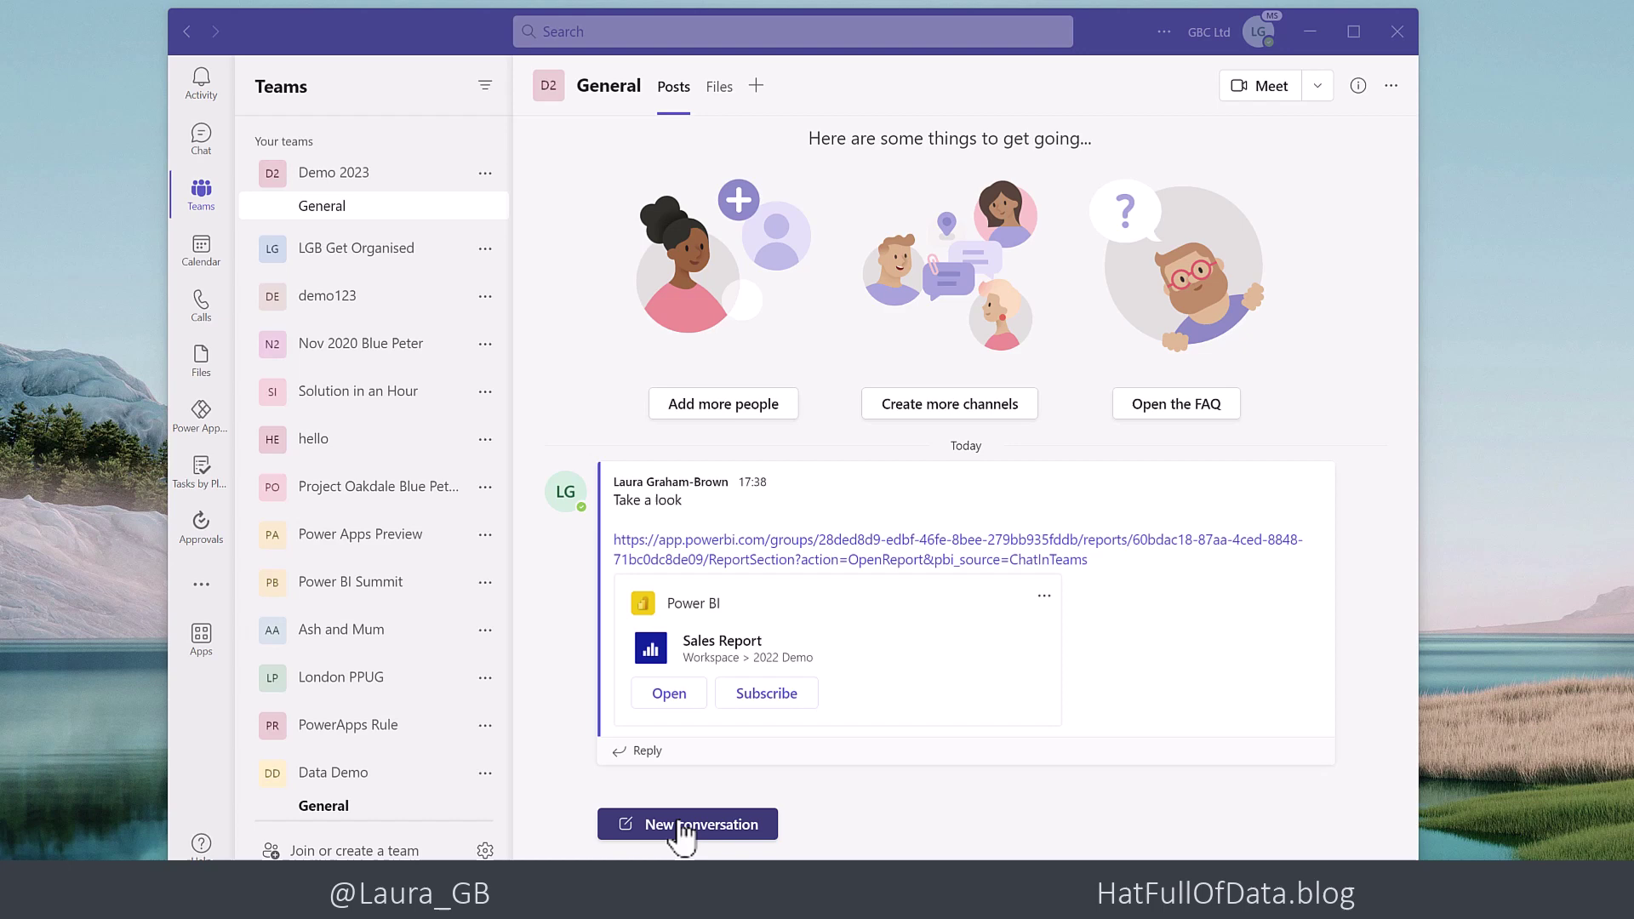
Start a new General conversation with the Power BI Sales Report card, captioned 'Same report sent from Teams'
left_click(682, 825)
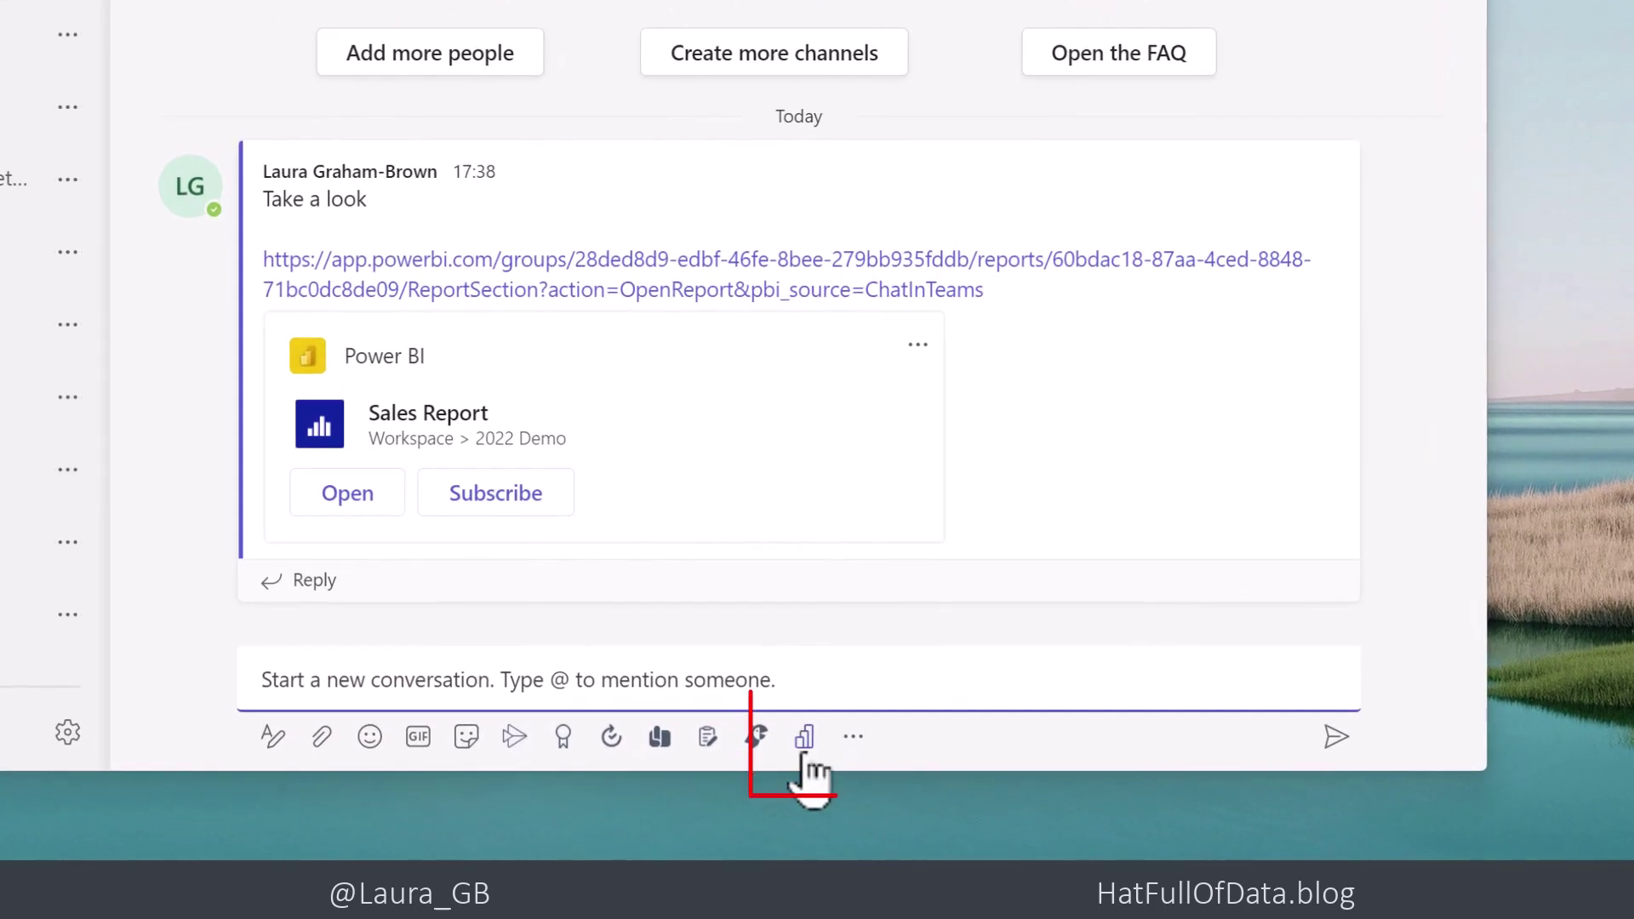
left_click(852, 737)
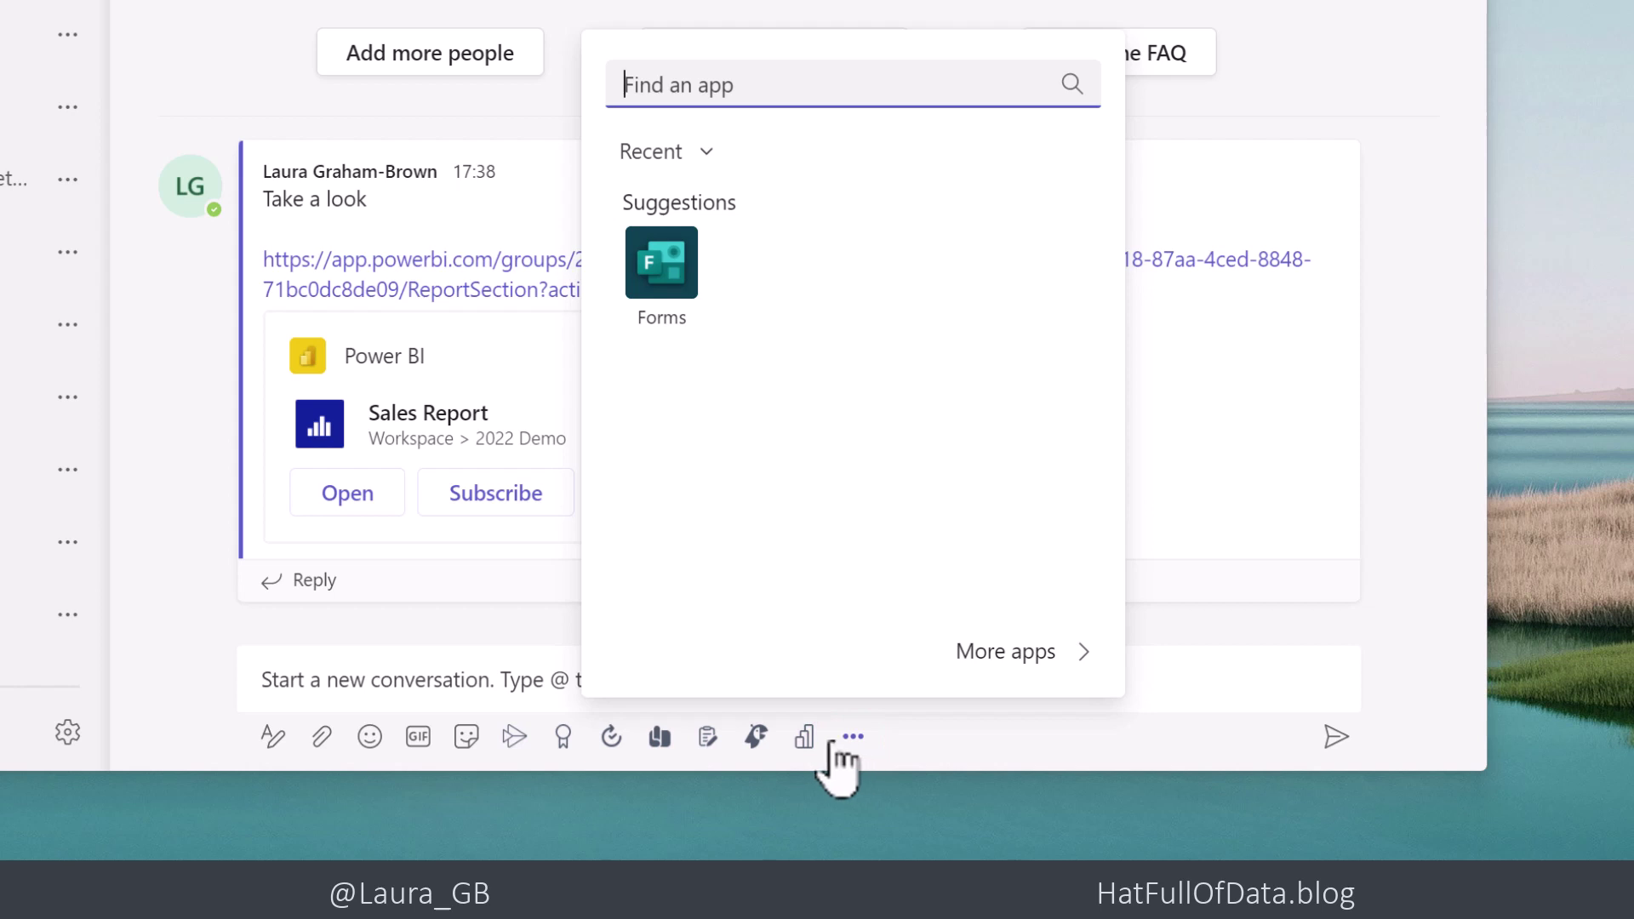
left_click(806, 737)
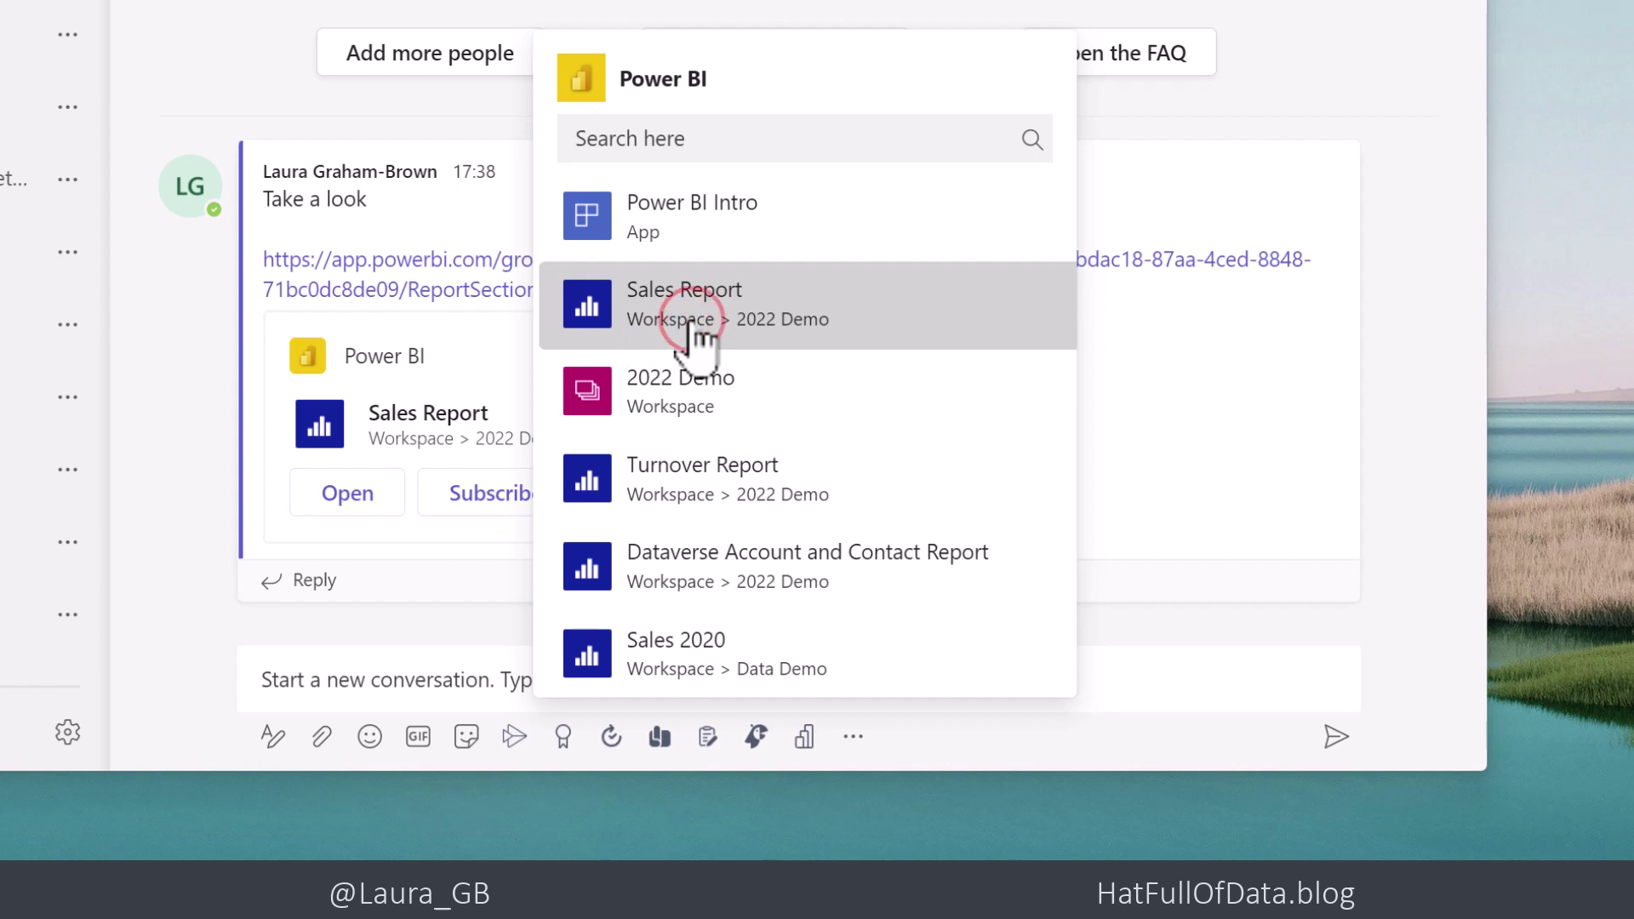
left_click(691, 326)
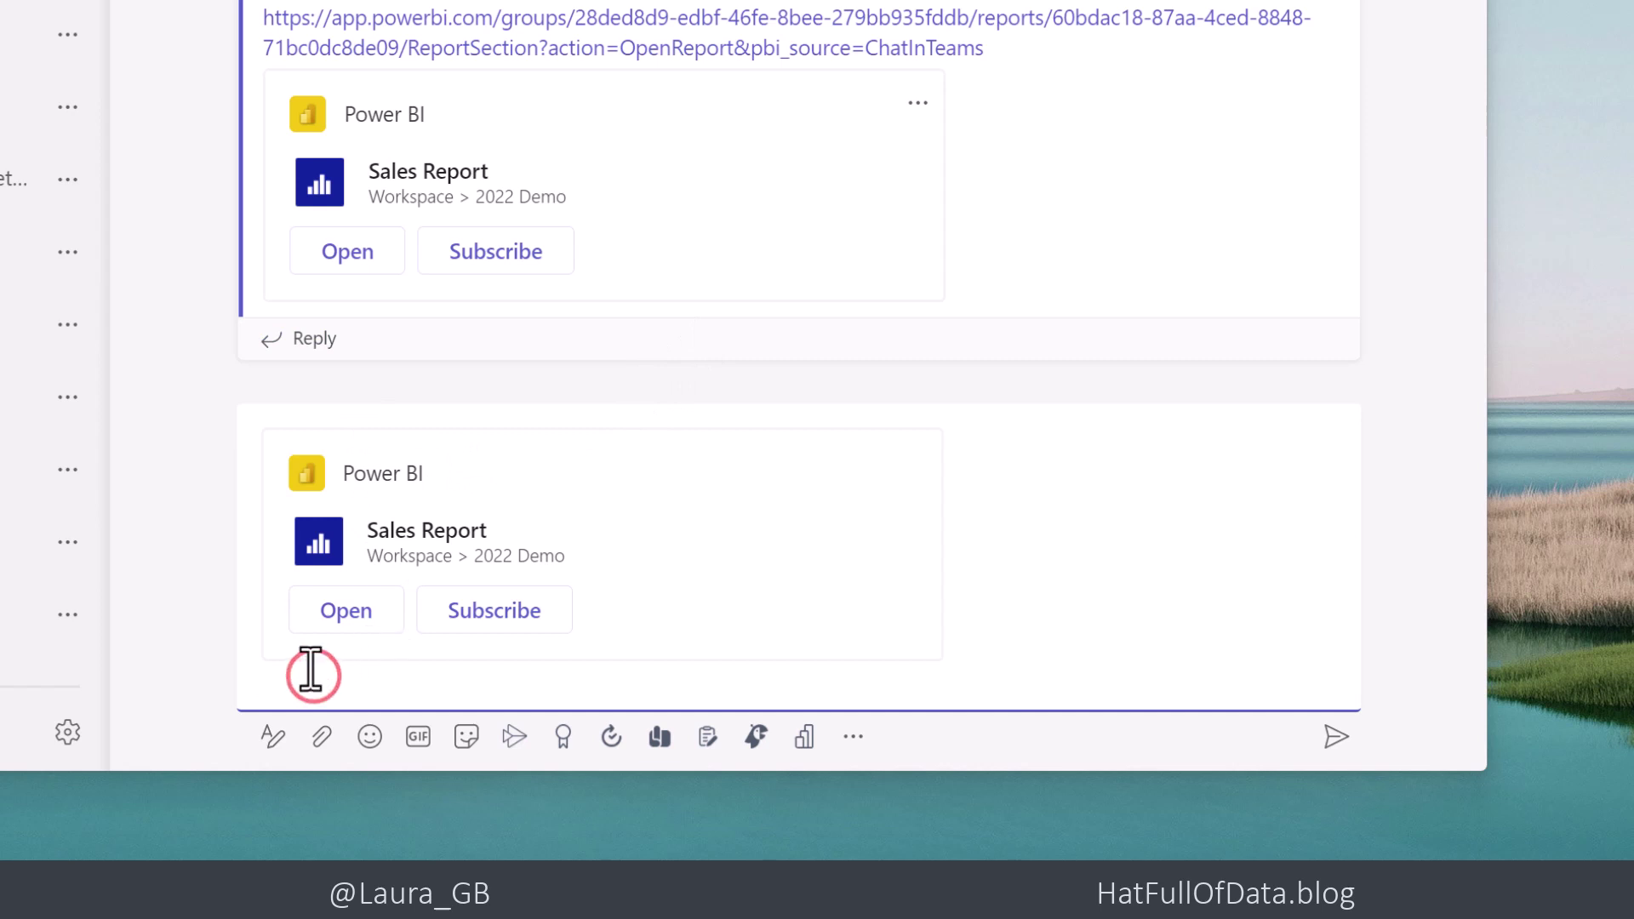
type("Sam")
type("e report ")
type("sent fr")
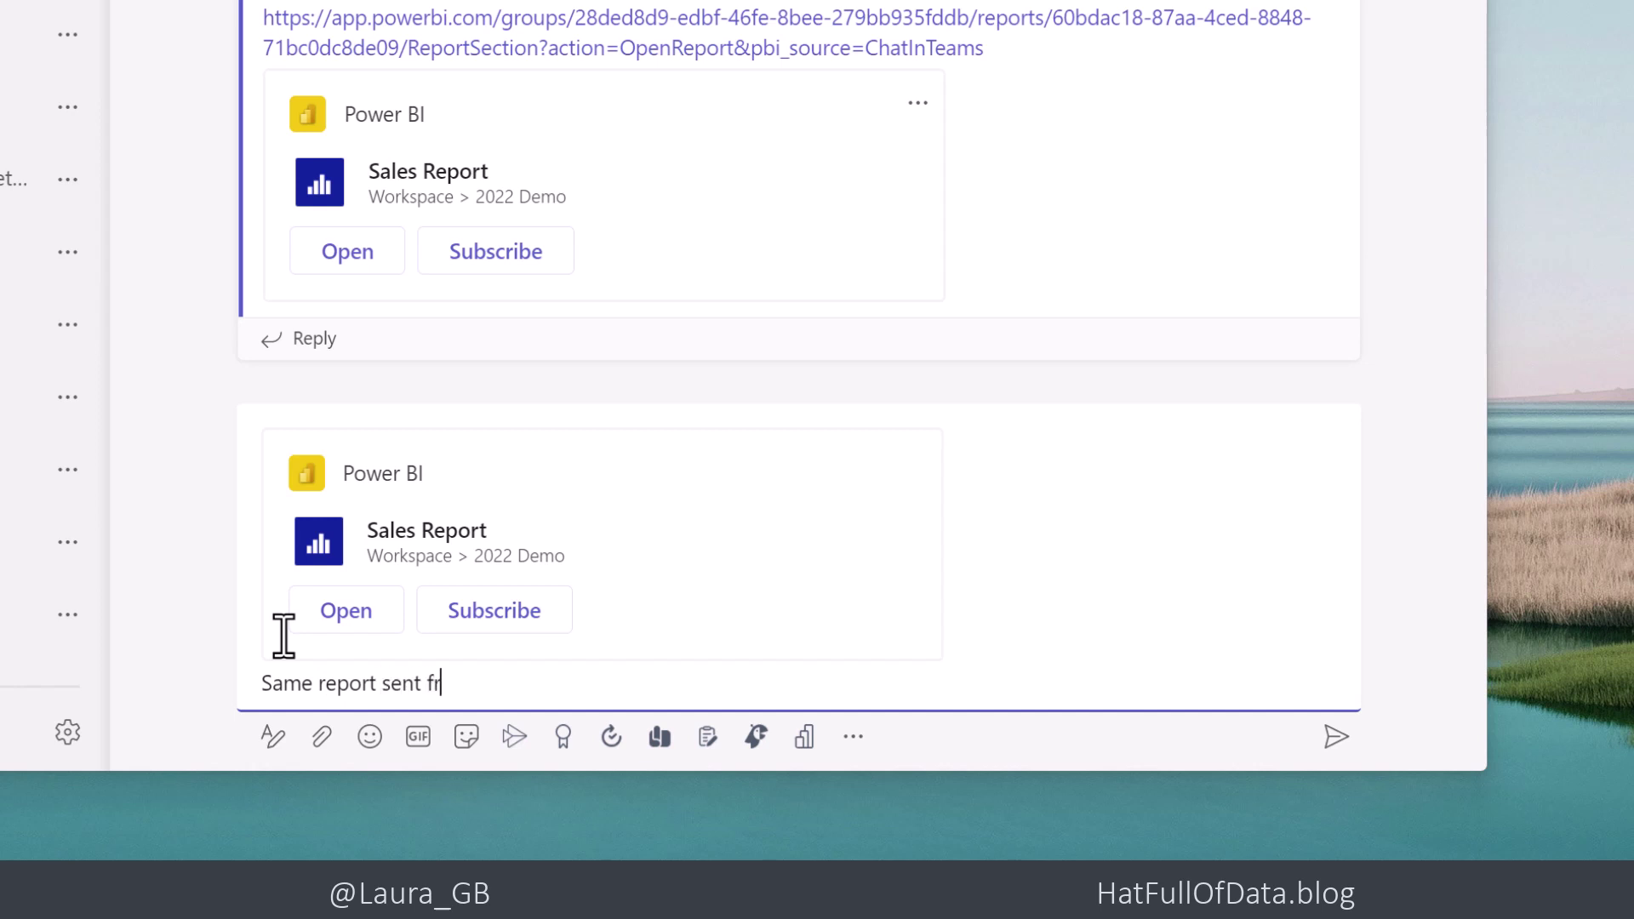
type("om Teams")
key("Return")
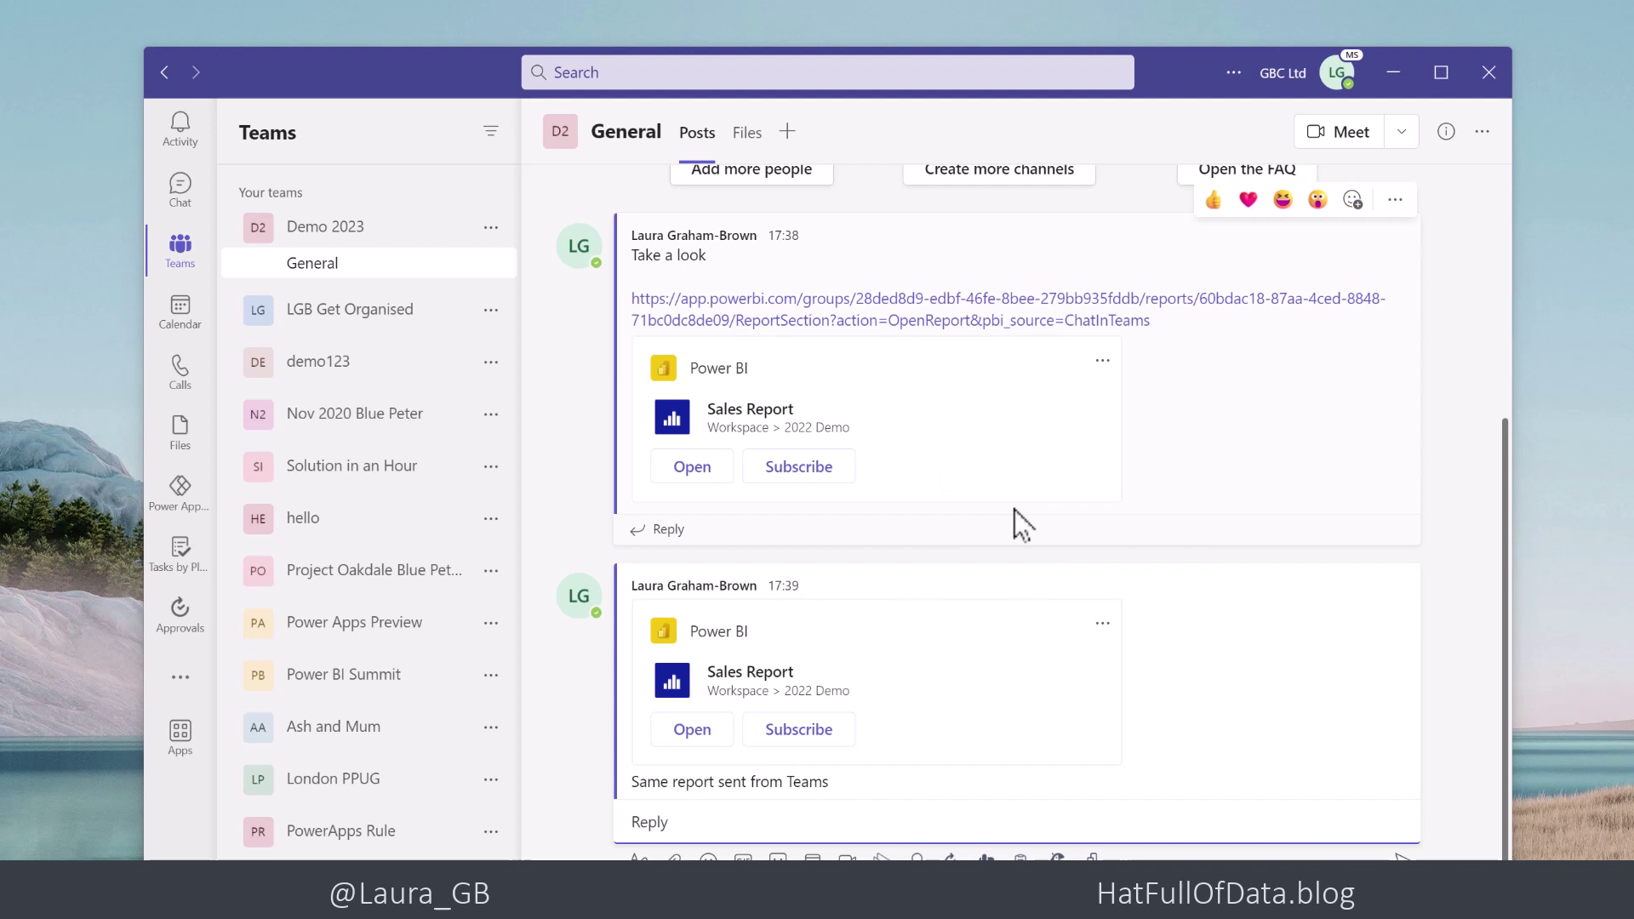
Set up a new Power BI tab with Sales Report chosen from the 2022 Demo workspace
left_click(788, 132)
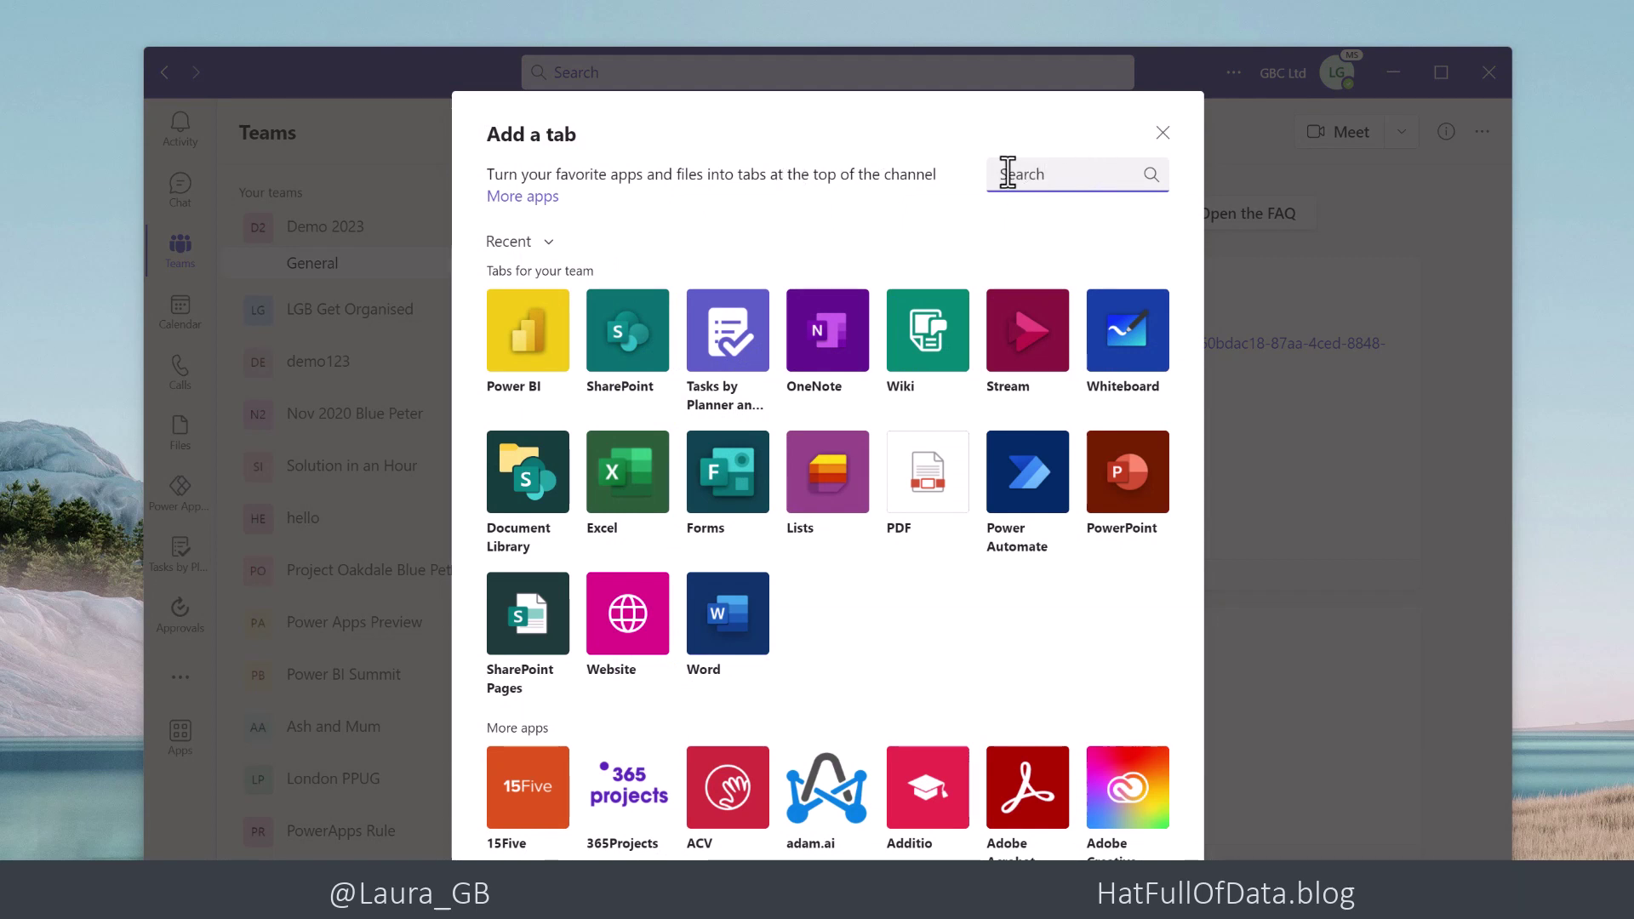
left_click(530, 349)
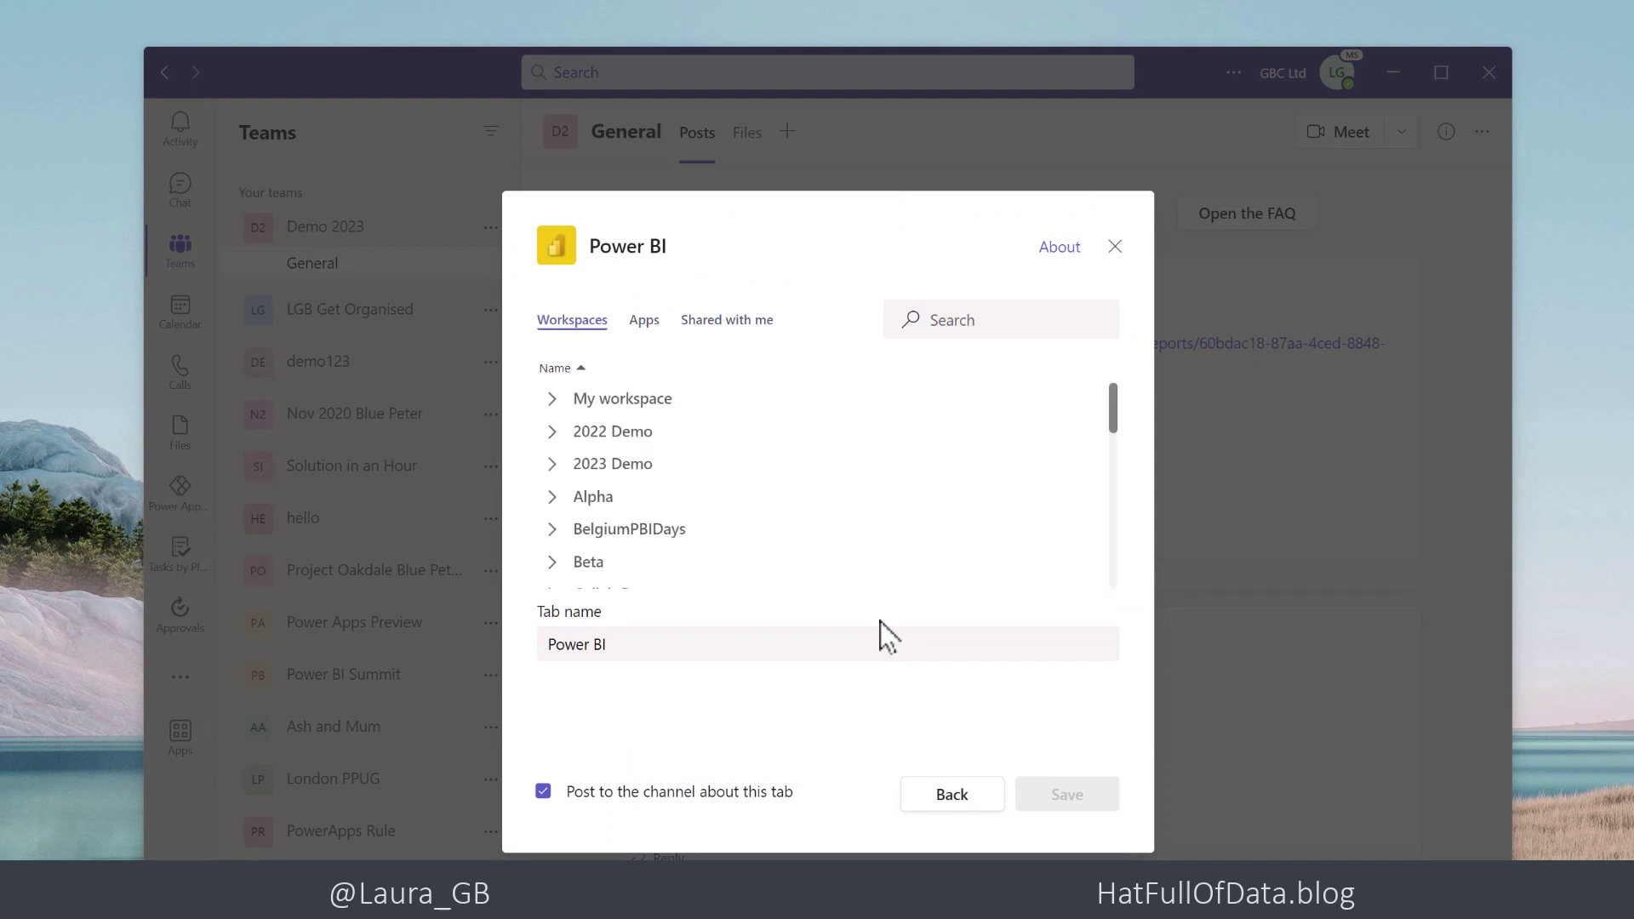
left_click(552, 431)
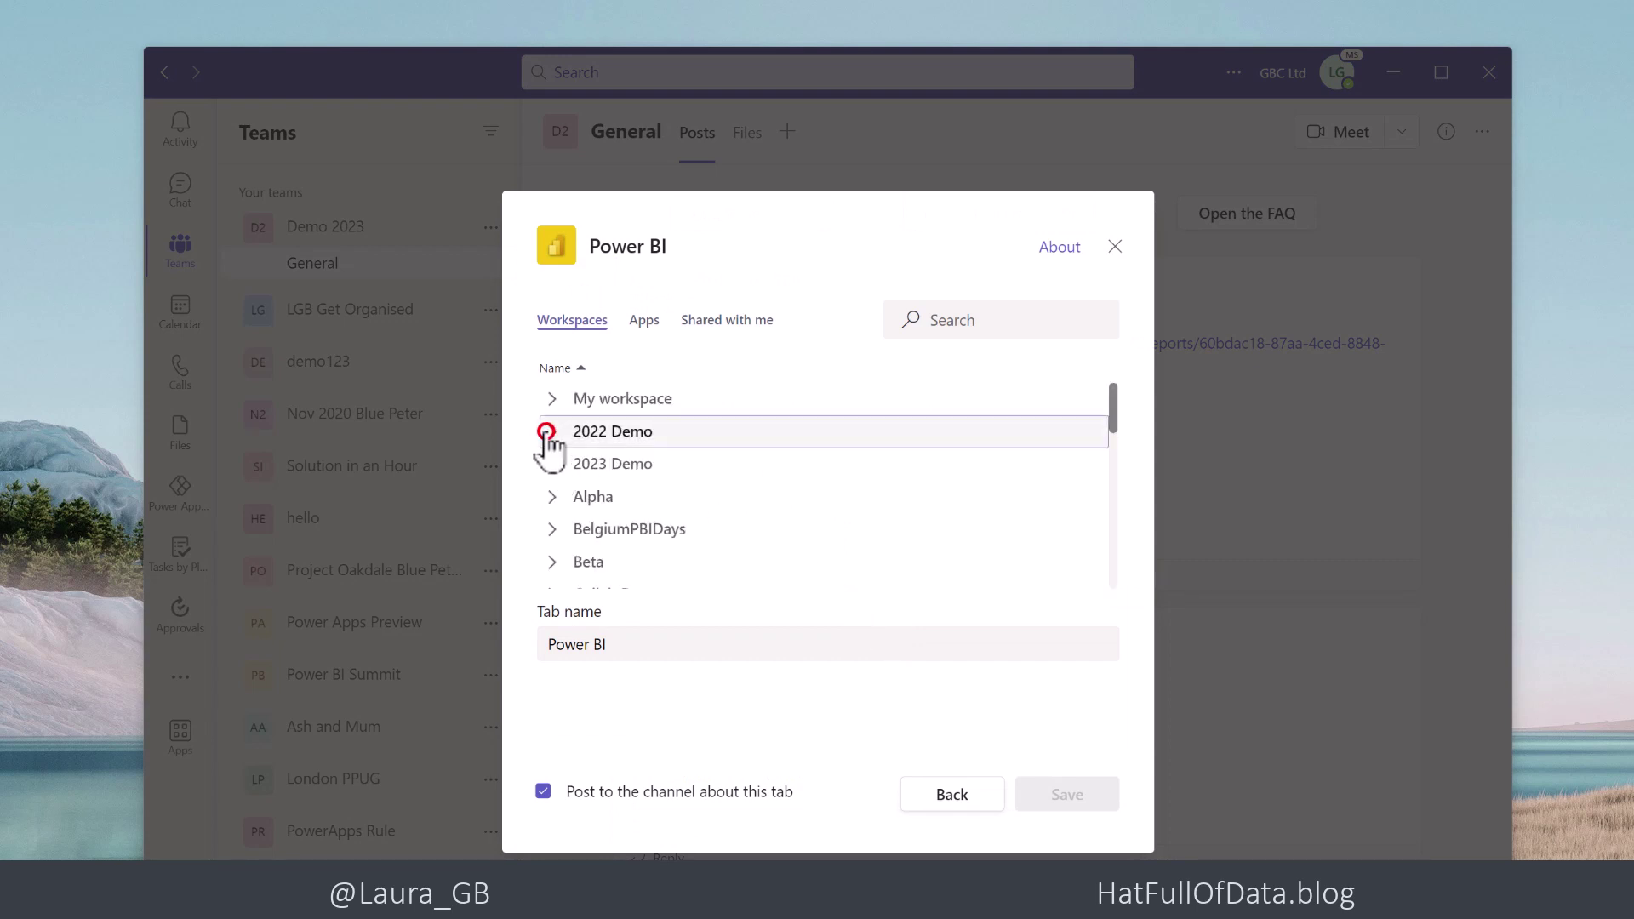
scroll(818, 549, "down", 3)
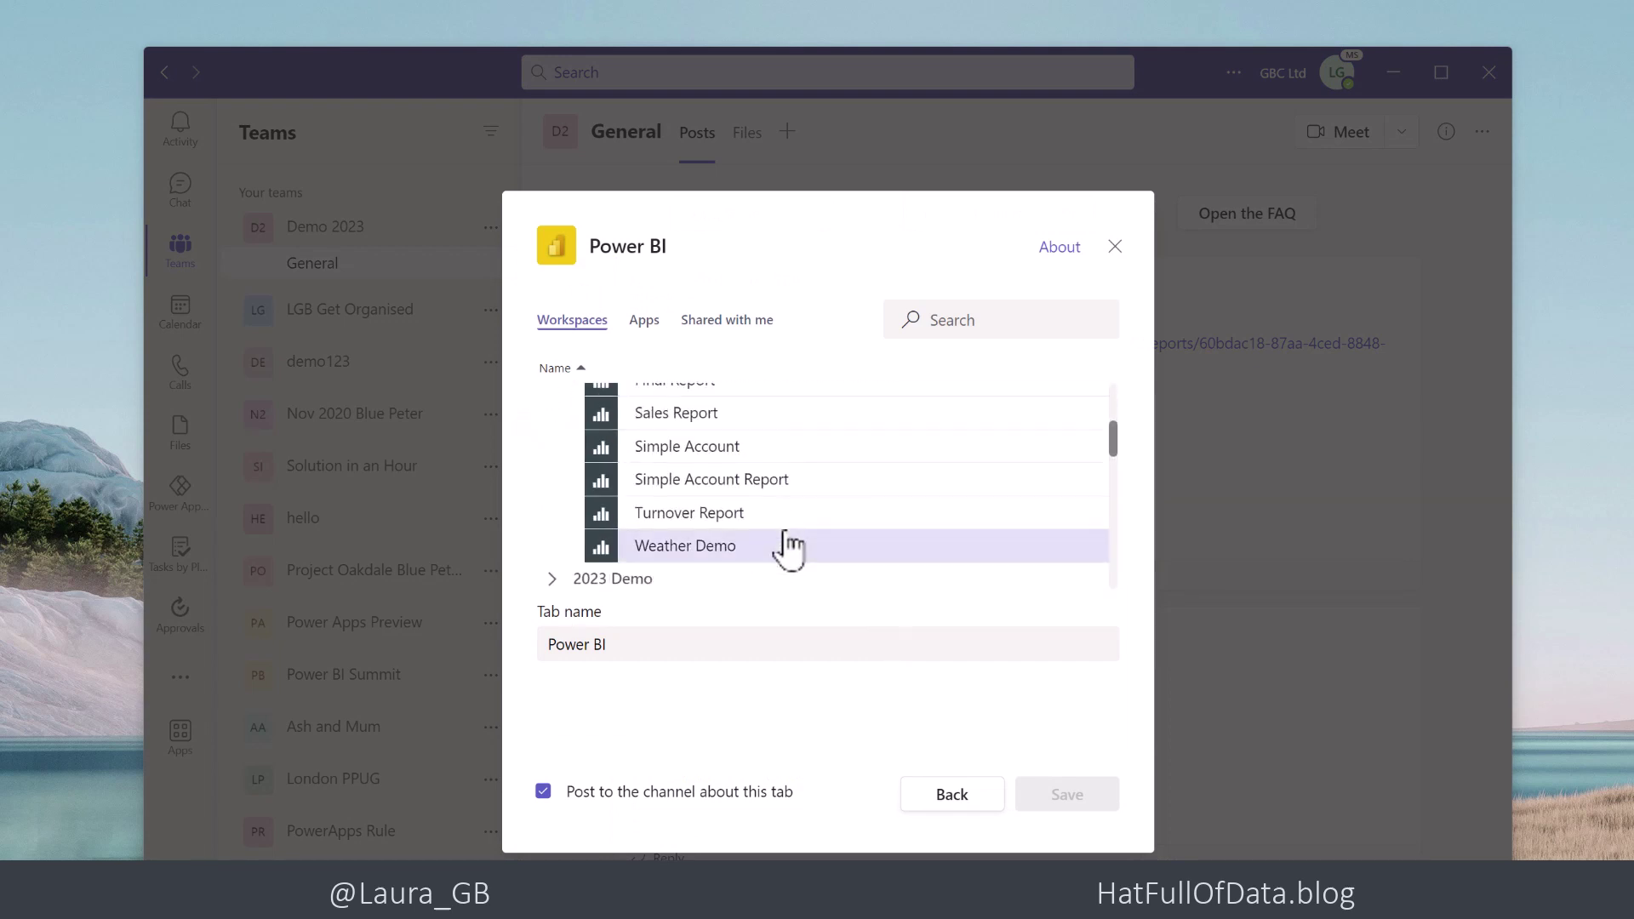
left_click(636, 412)
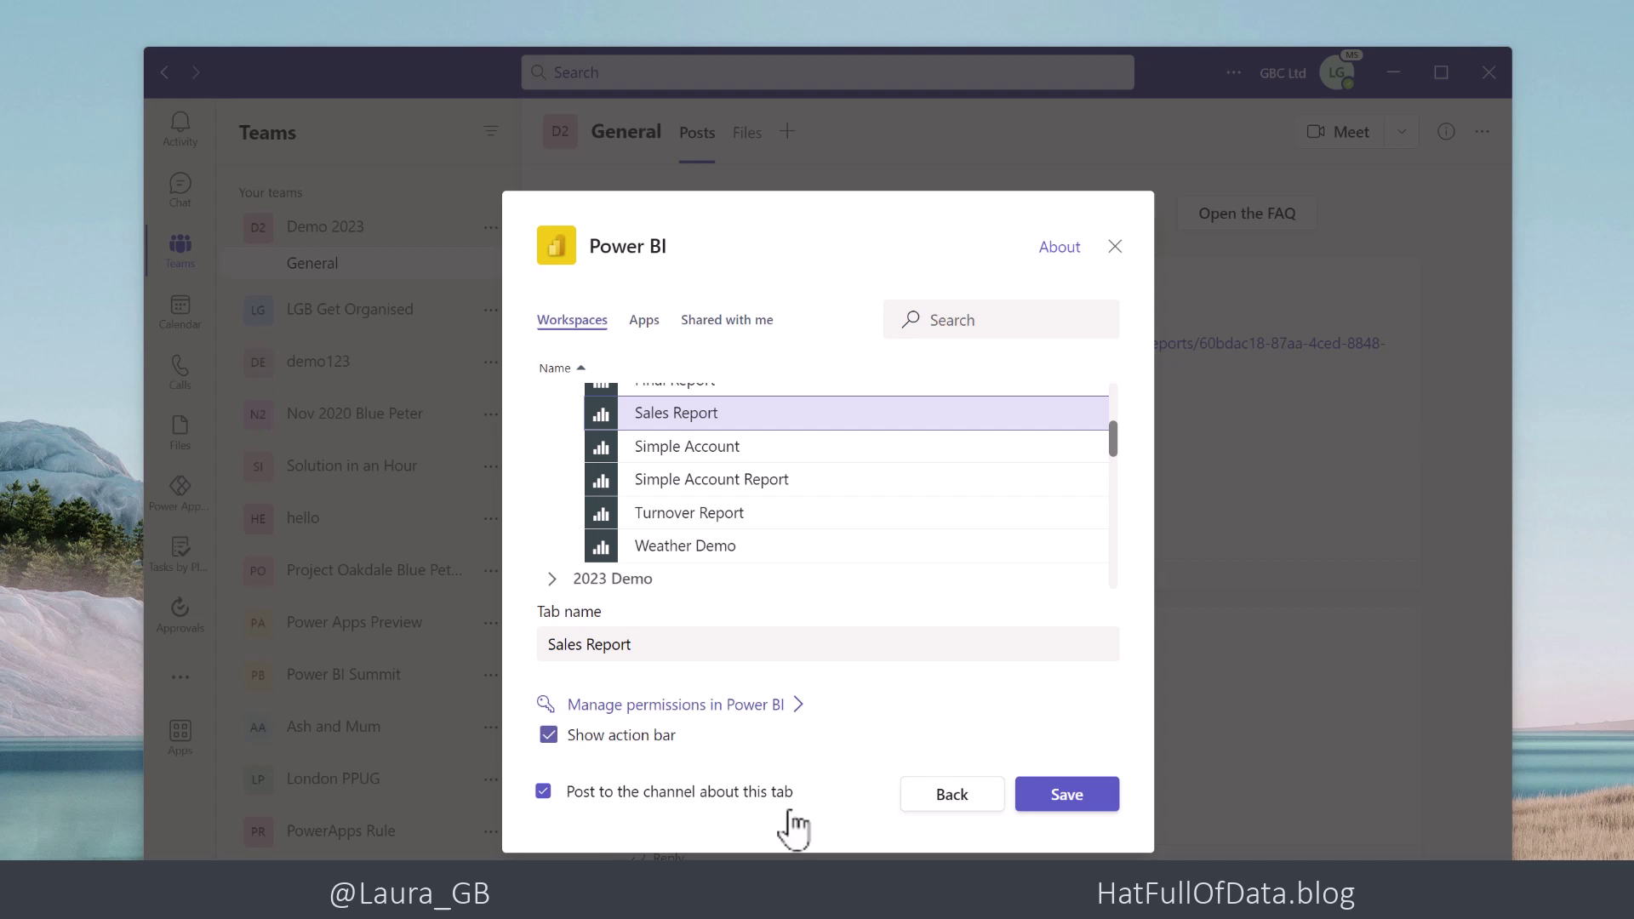
Save the Sales Report tab, then return to the channel's Posts to see its announcement
left_click(1069, 804)
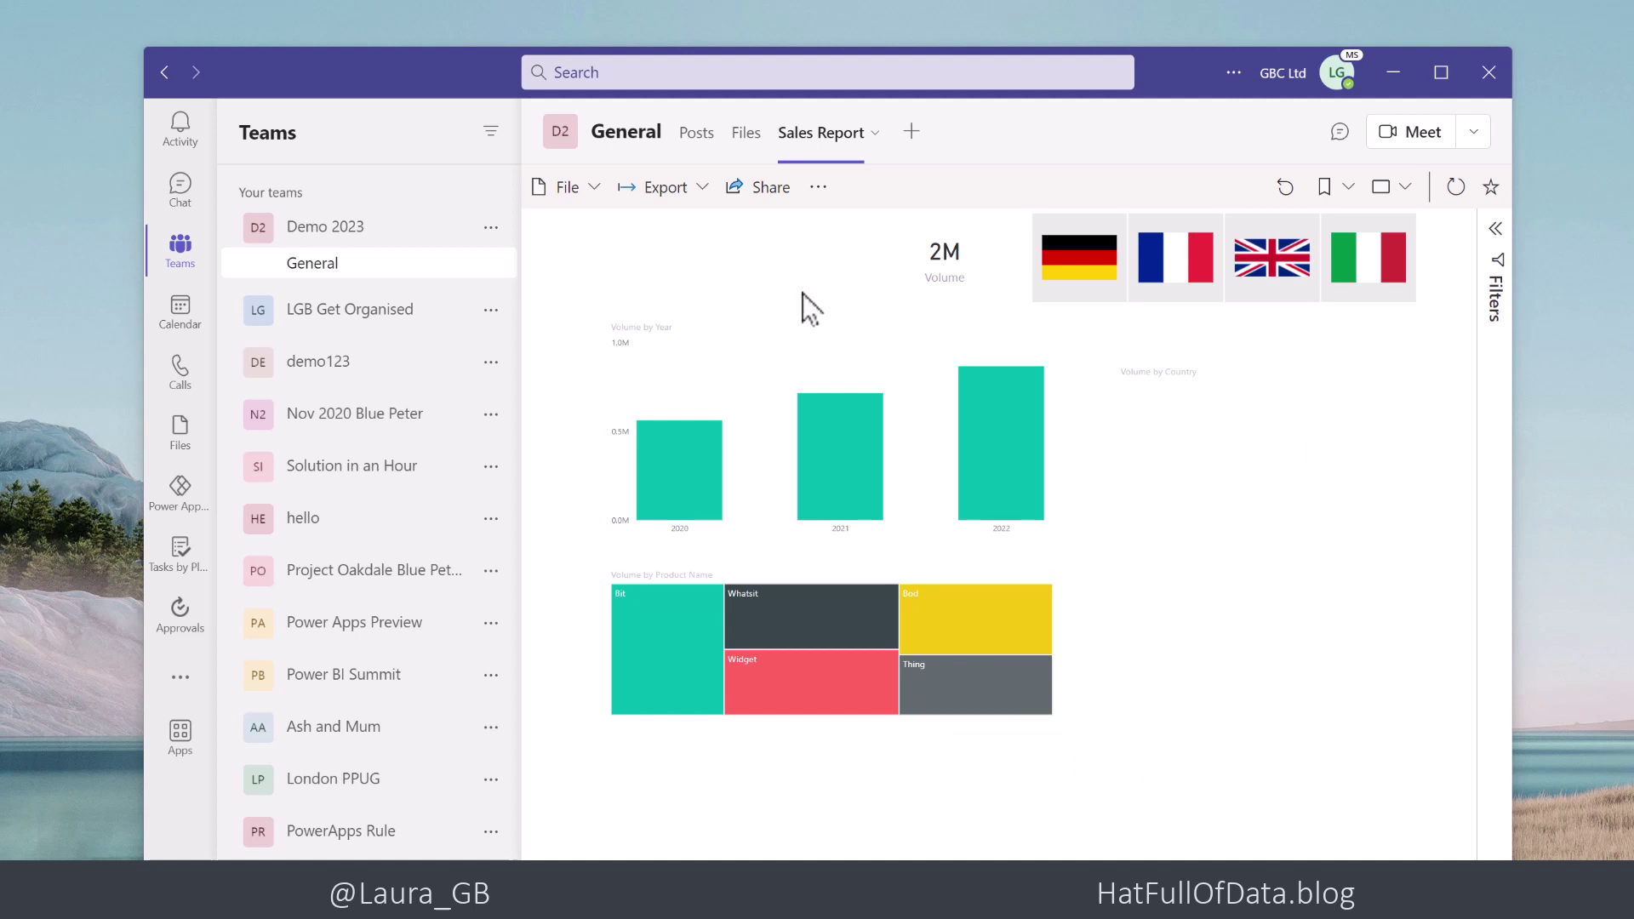
left_click(693, 134)
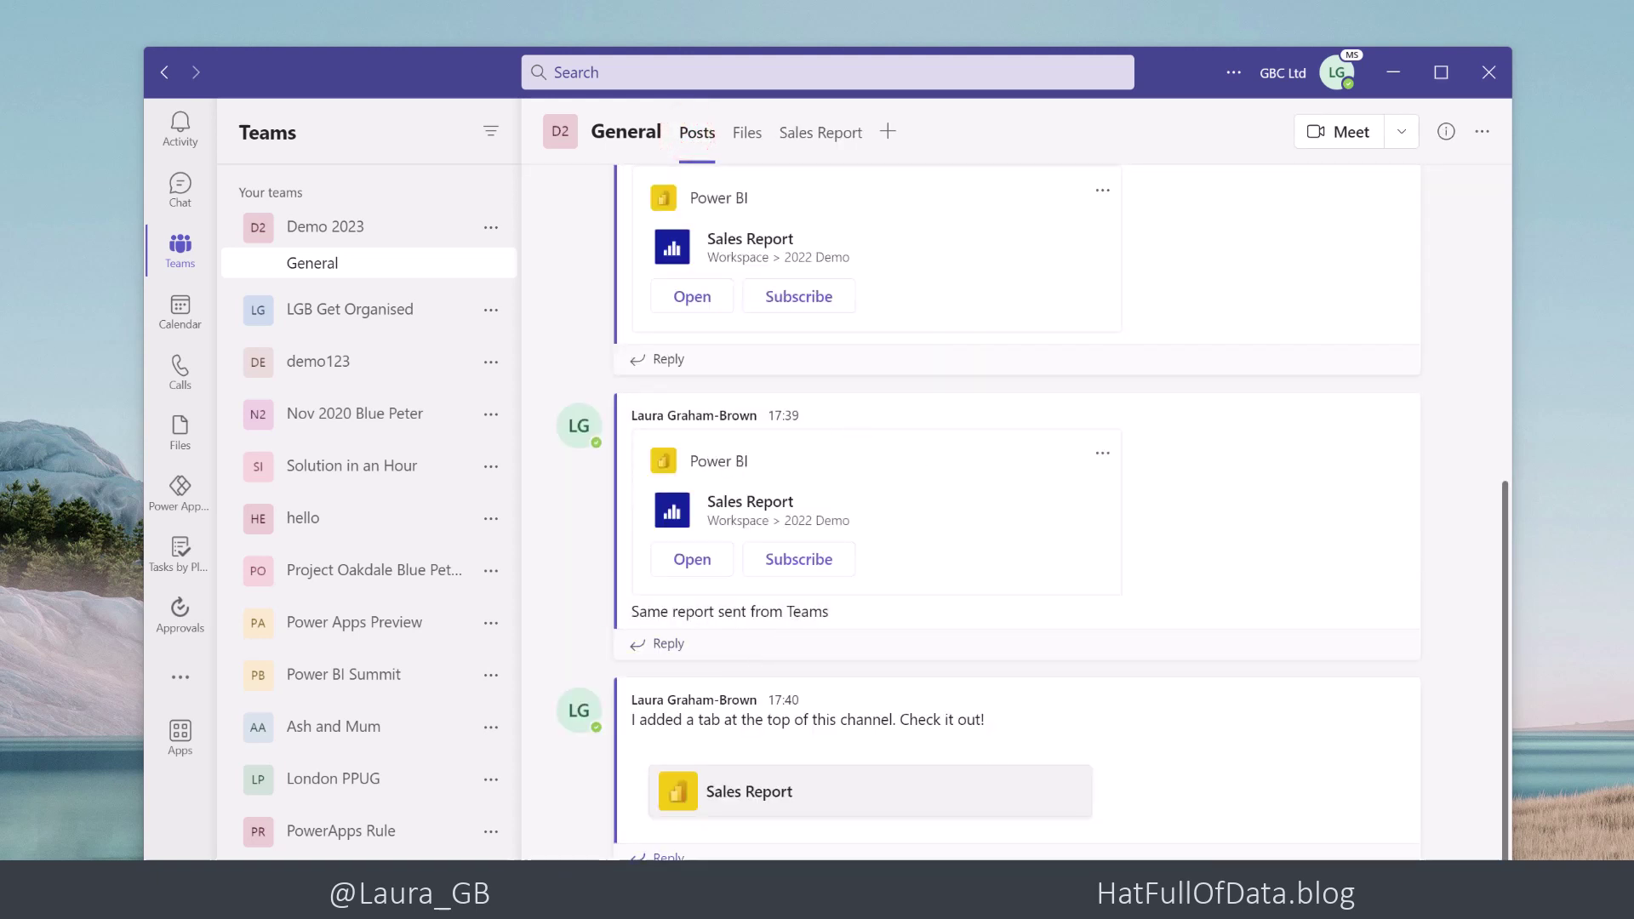